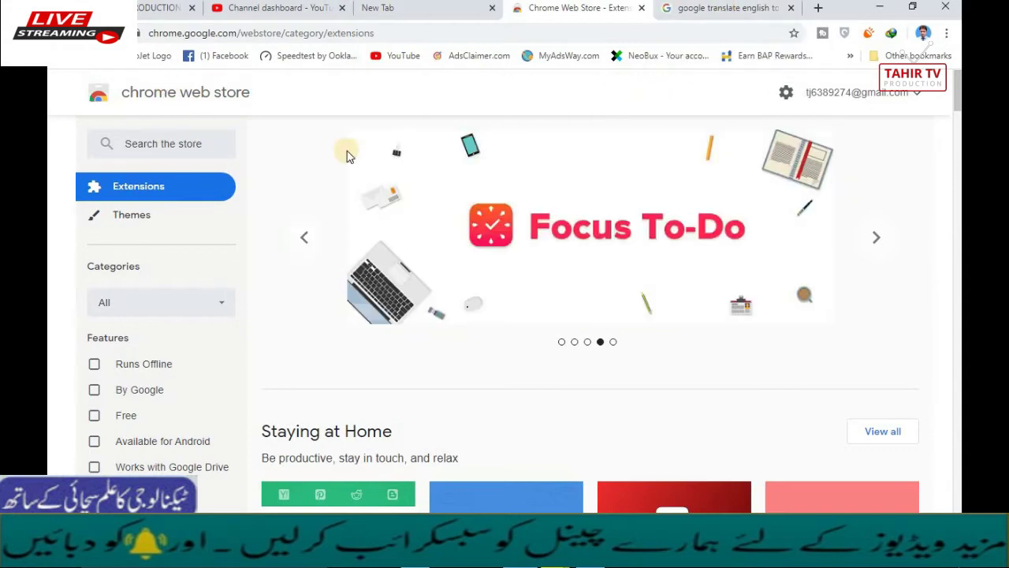
Search the Chrome Web Store for SEOquake and add the extension to Chrome
{"action": "left_click", "coordinate": [189, 142]}
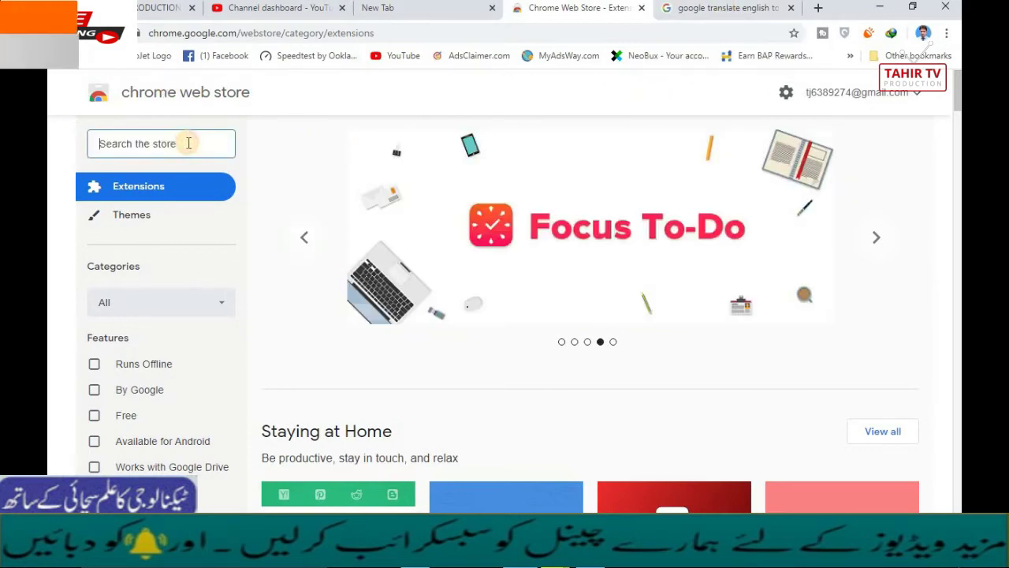
{"action": "type", "text": "SEOquake"}
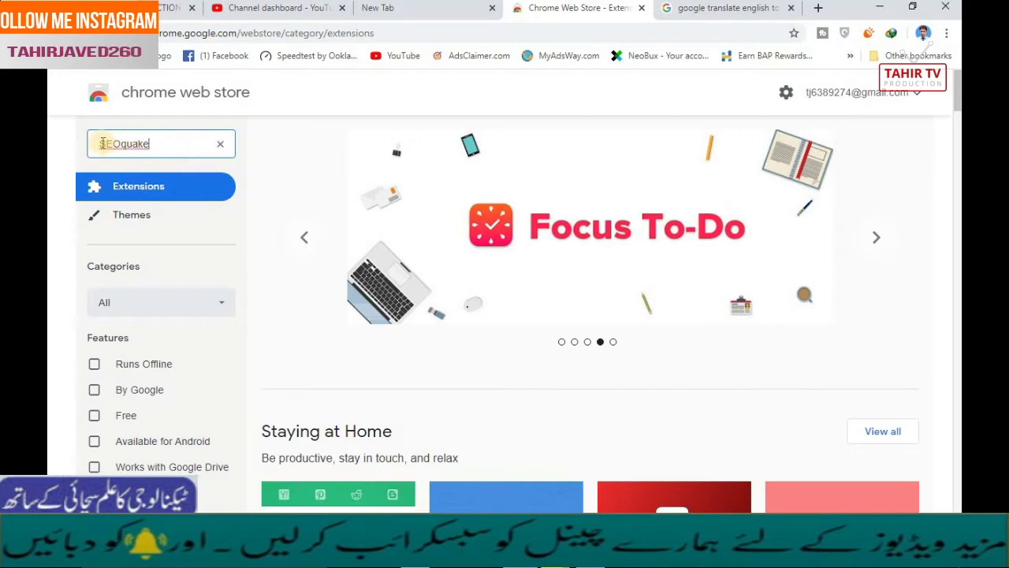
{"action": "left_click_drag", "start_coordinate": [110, 144], "coordinate": [94, 140]}
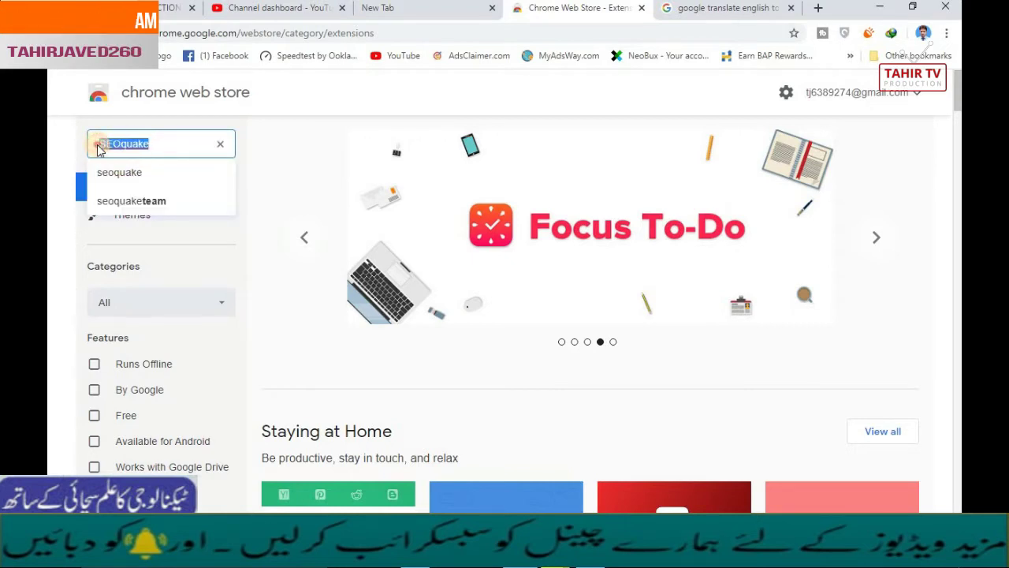
{"action": "left_click", "coordinate": [172, 143]}
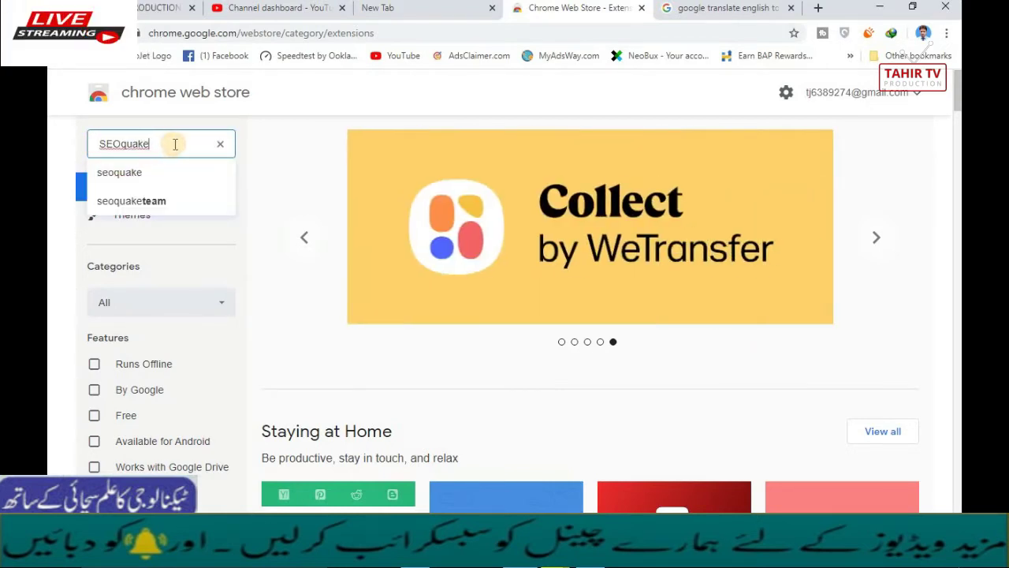
{"action": "key", "text": "Return"}
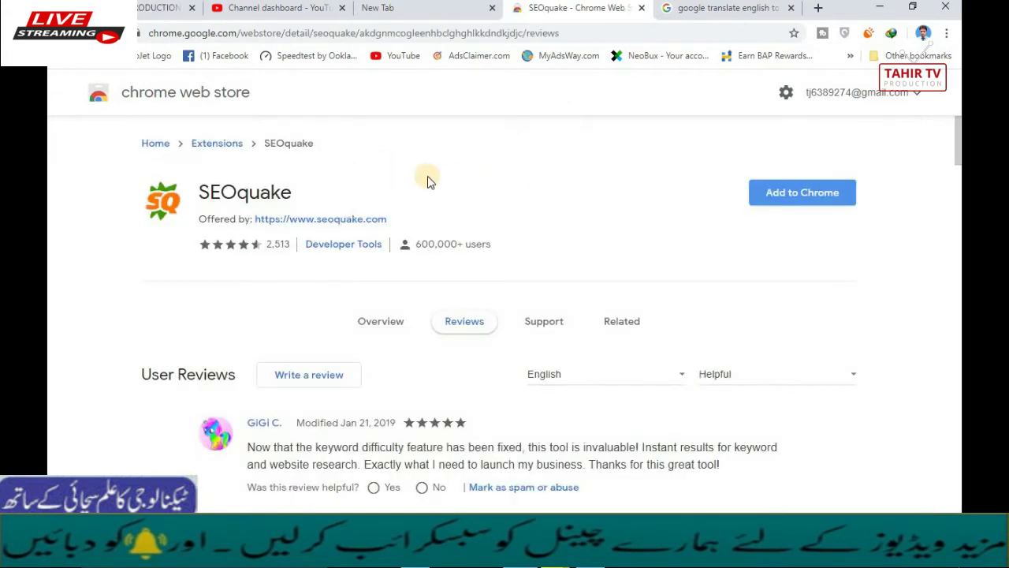
{"action": "left_click", "coordinate": [802, 194]}
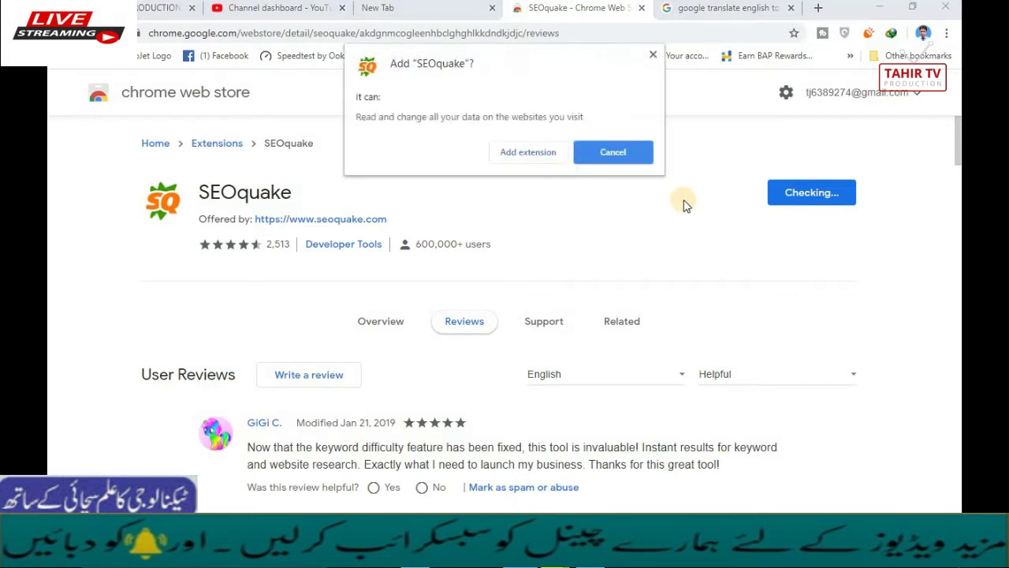
{"action": "left_click", "coordinate": [522, 153]}
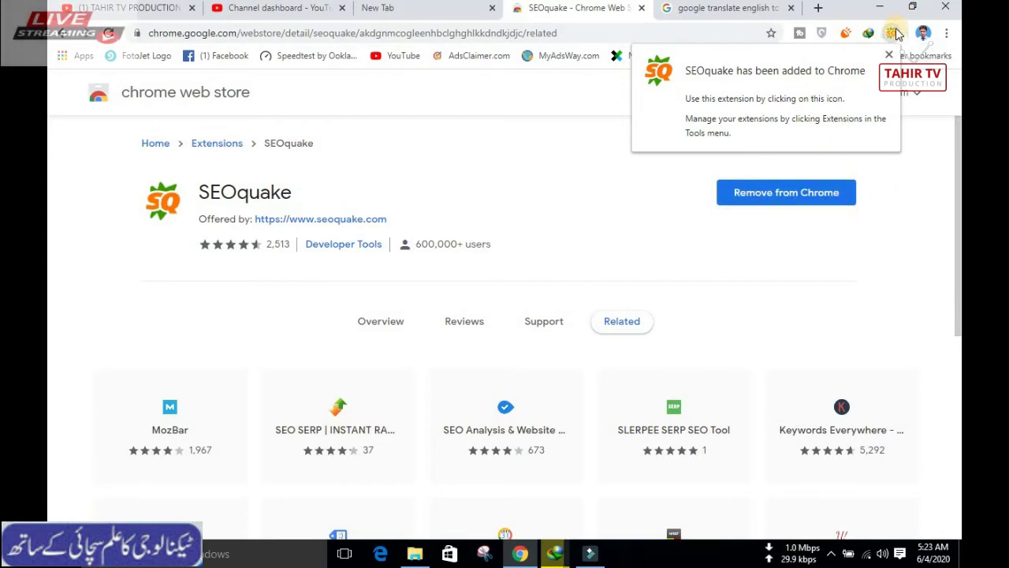
Run a web search for "google" in the tab showing the English to Urdu translation results
{"action": "left_click", "coordinate": [725, 8]}
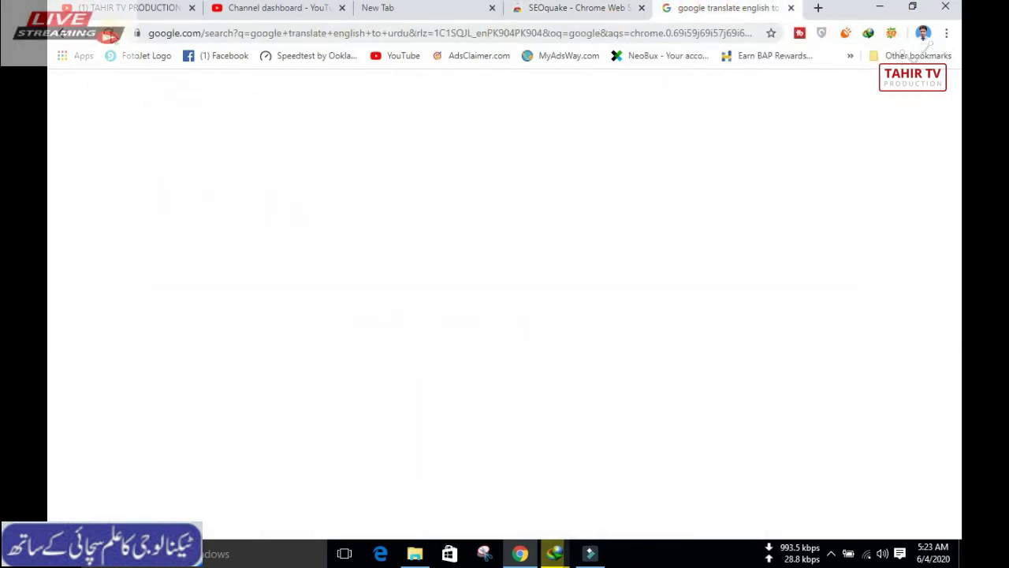
{"action": "left_click", "coordinate": [312, 32]}
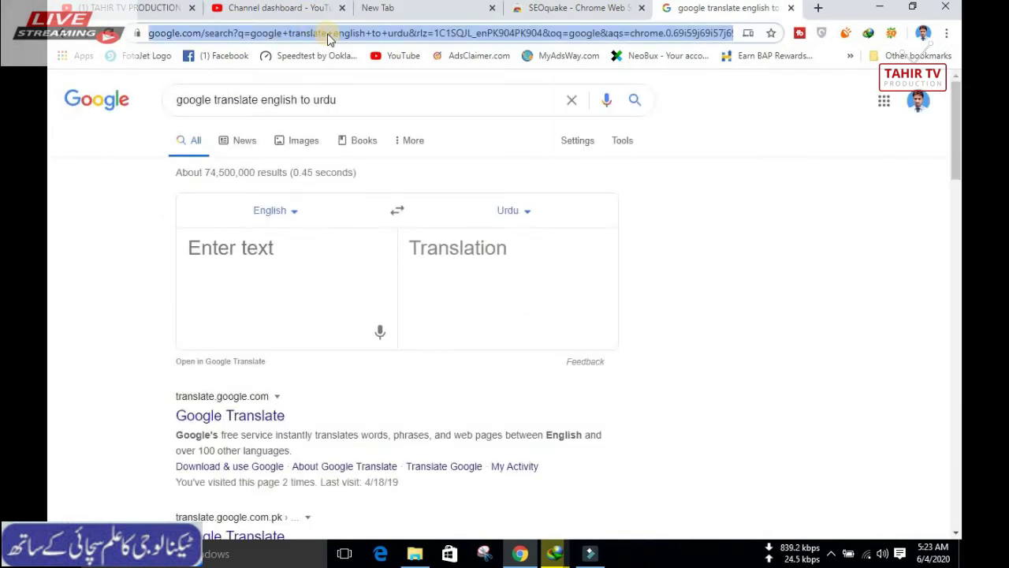
{"action": "type", "text": "google"}
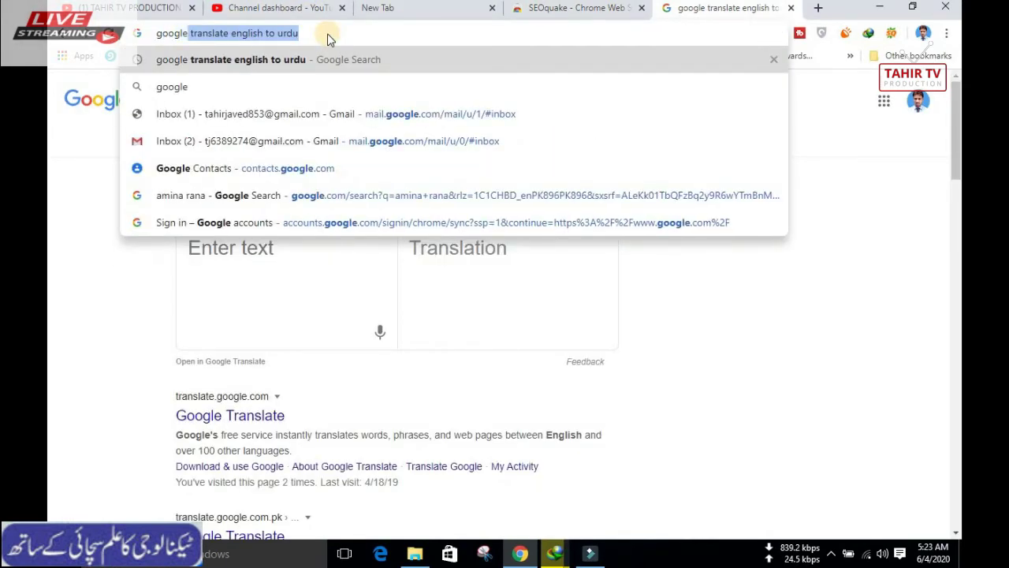
{"action": "key", "text": "BackSpace"}
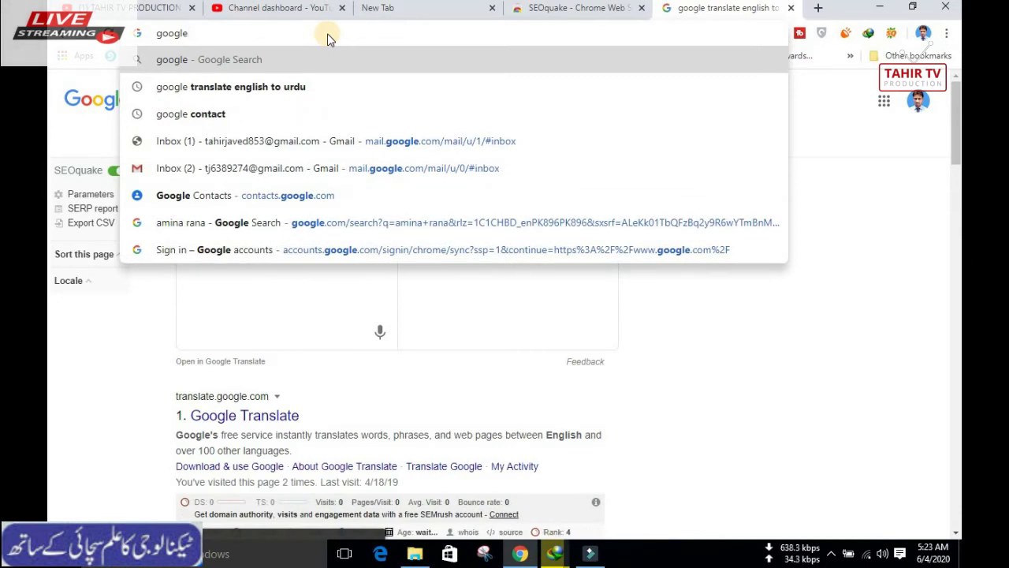
{"action": "key", "text": "Return"}
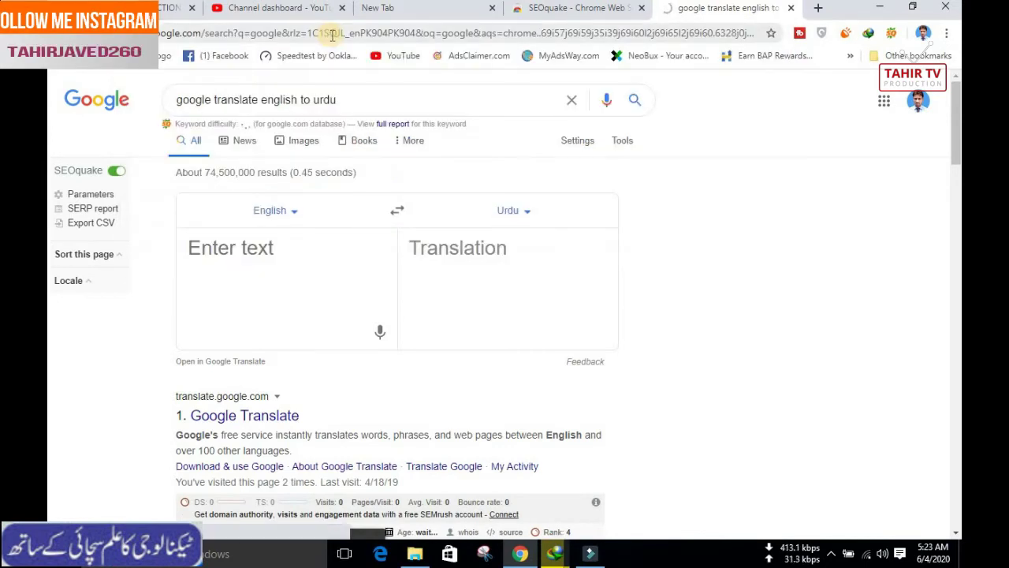
Search the web for "facebook hacked? in urdu" in a new tab
{"action": "key", "text": "ctrl+t"}
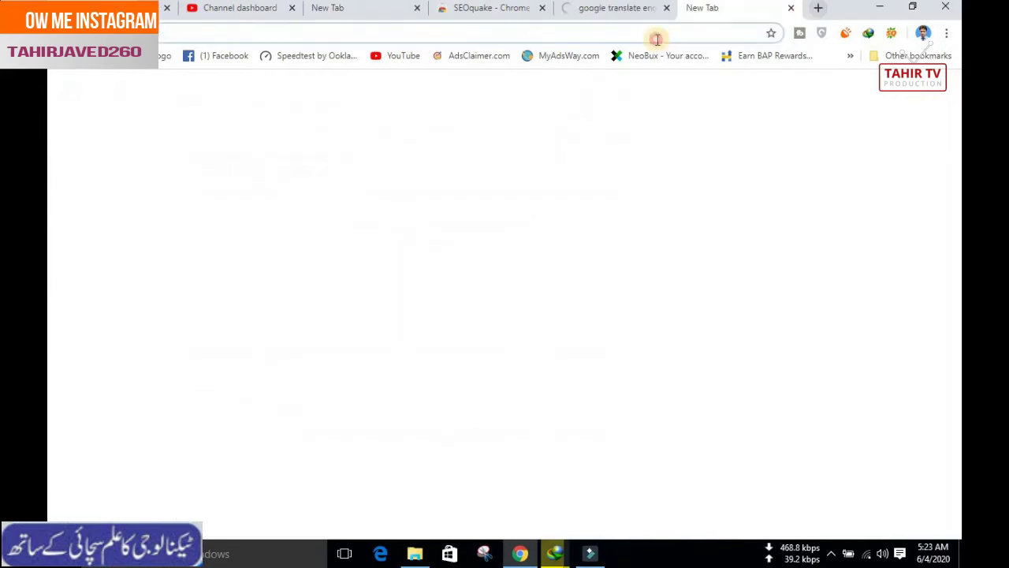
{"action": "left_click", "coordinate": [657, 40]}
{"action": "type", "text": "faceboo"}
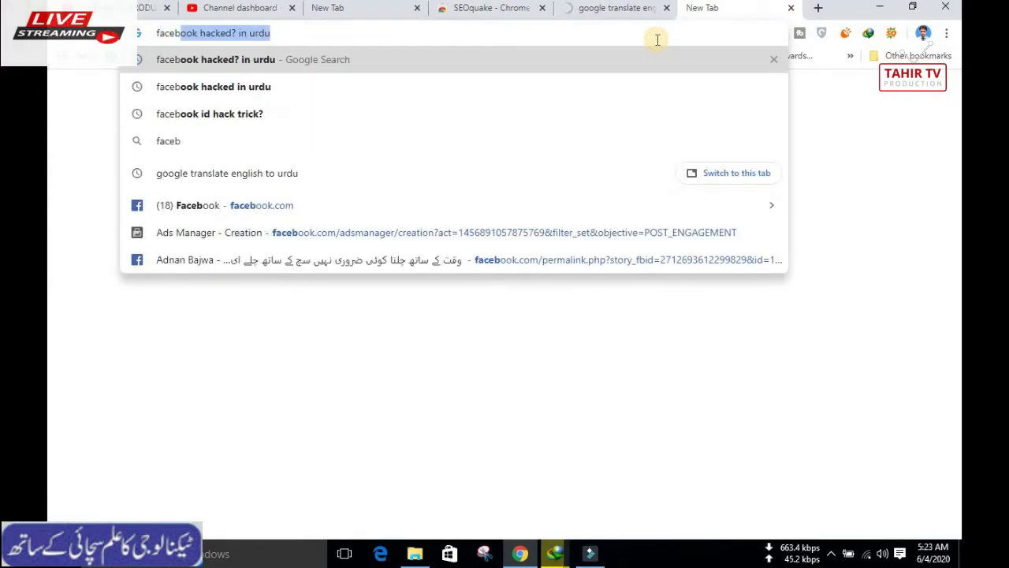
{"action": "type", "text": "k"}
{"action": "key", "text": "Return"}
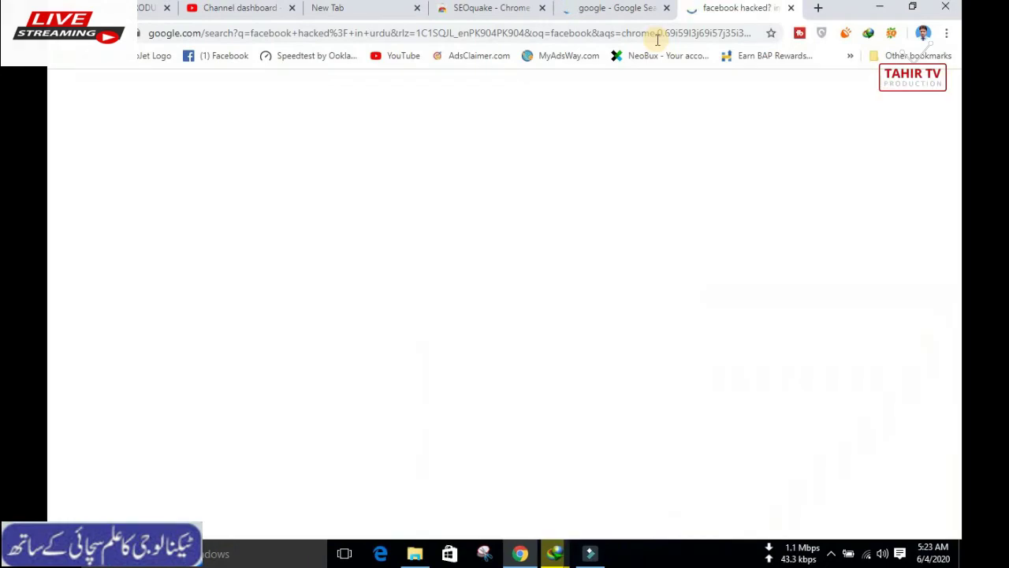
Examine the SEOquake page info for google.com, focusing on its web archive age and Google index
{"action": "left_click", "coordinate": [643, 8]}
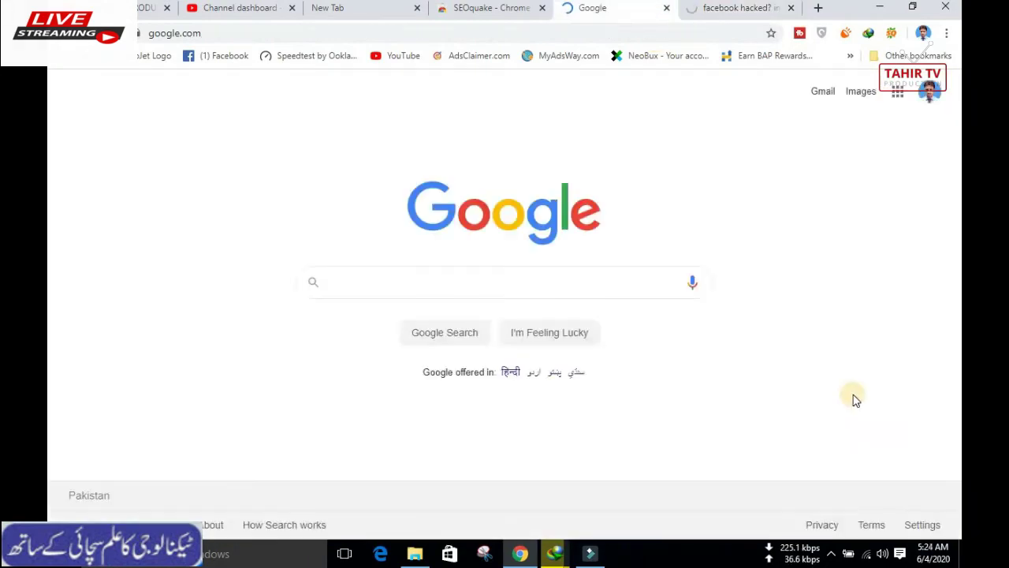
{"action": "left_click", "coordinate": [890, 35]}
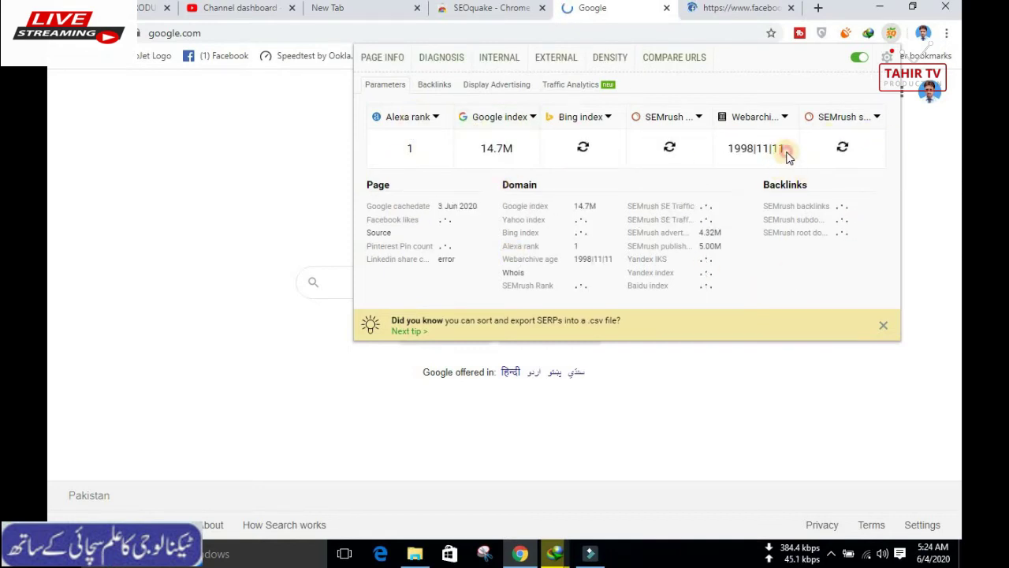
{"action": "left_click_drag", "start_coordinate": [785, 150], "coordinate": [720, 149]}
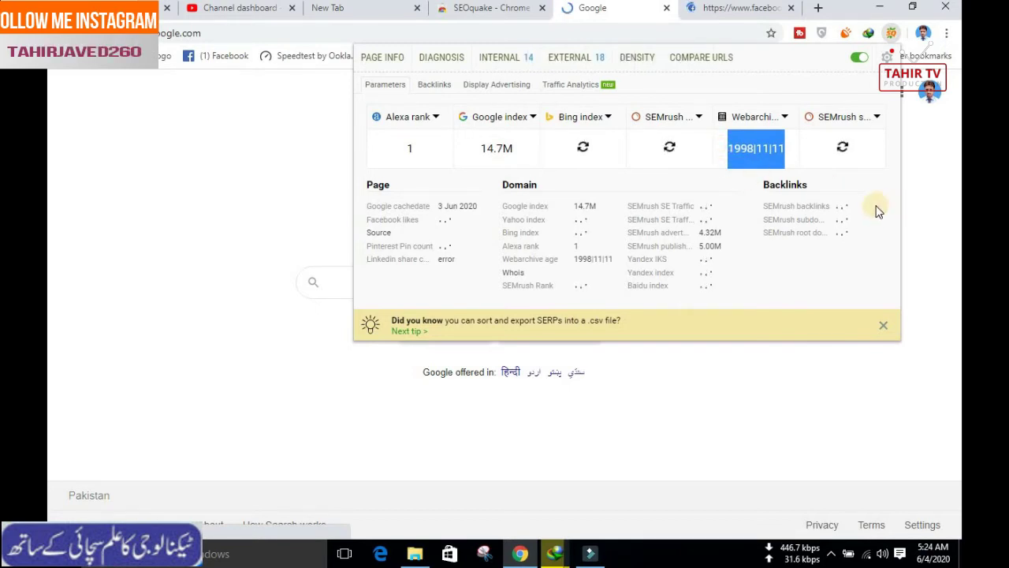
{"action": "left_click", "coordinate": [639, 147]}
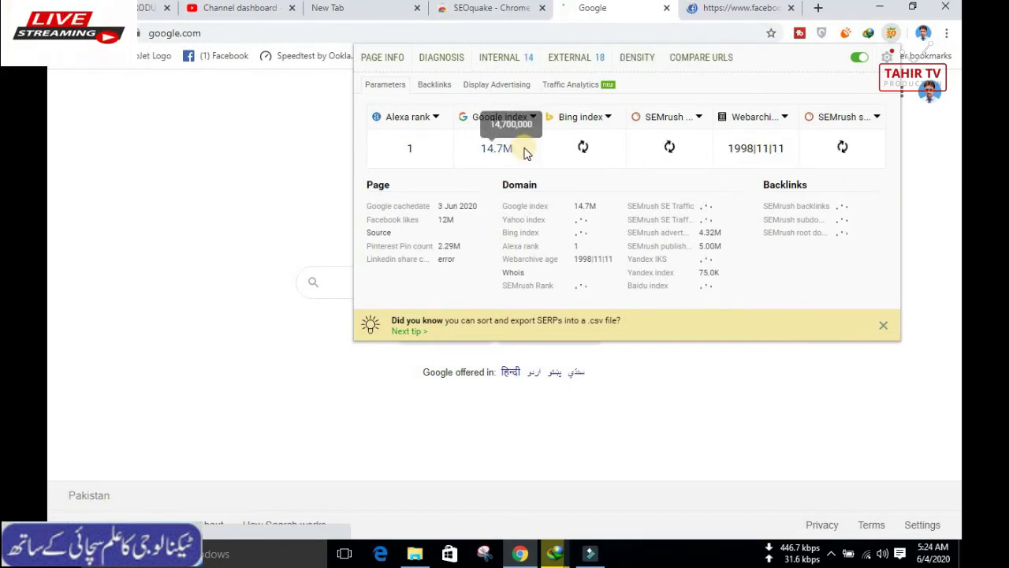
{"action": "double_click", "coordinate": [458, 147]}
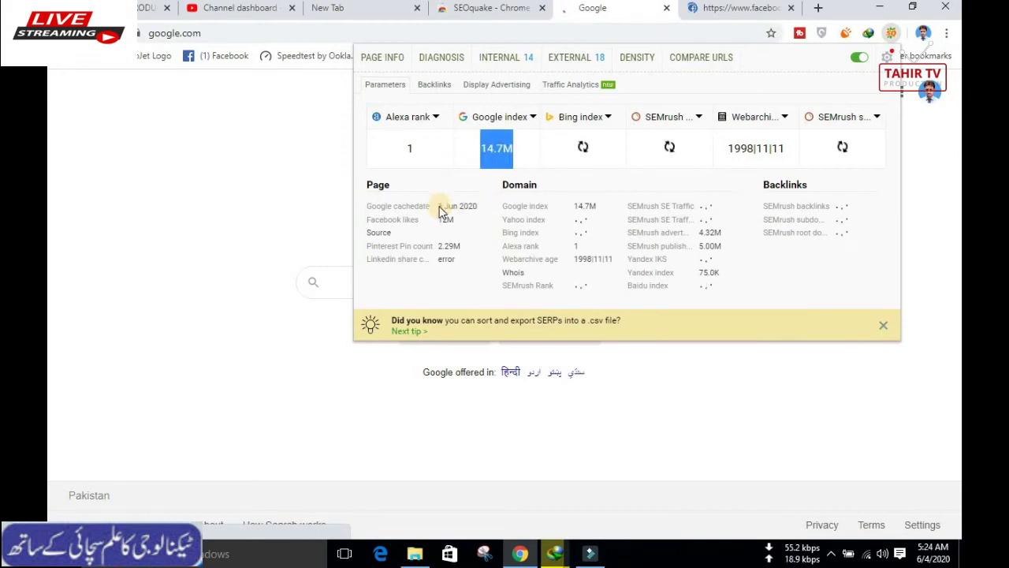
{"action": "left_click", "coordinate": [393, 210]}
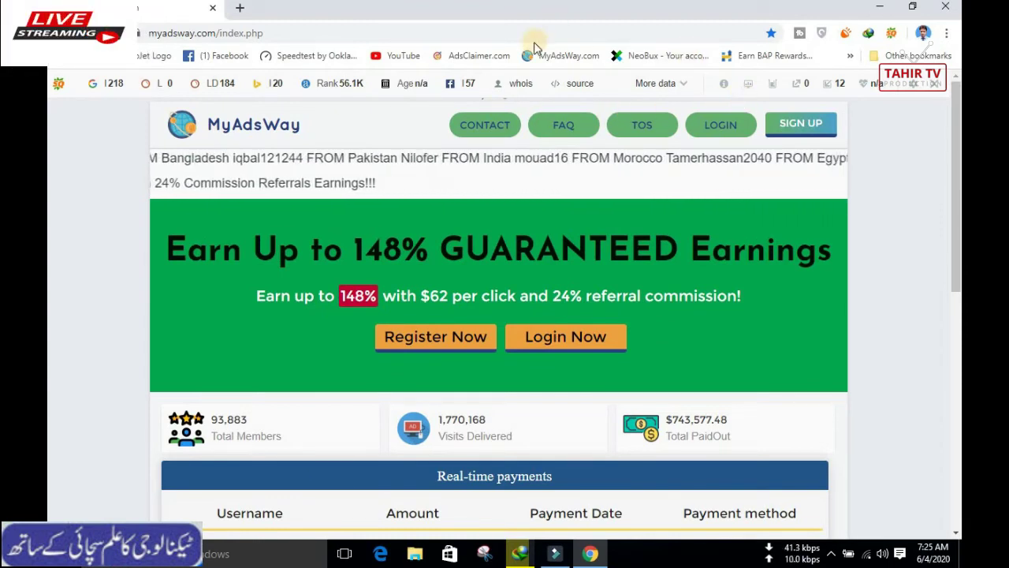
Open the bookmarked AdsClaimer.com site and check its SEOquake data
{"action": "left_click", "coordinate": [459, 56]}
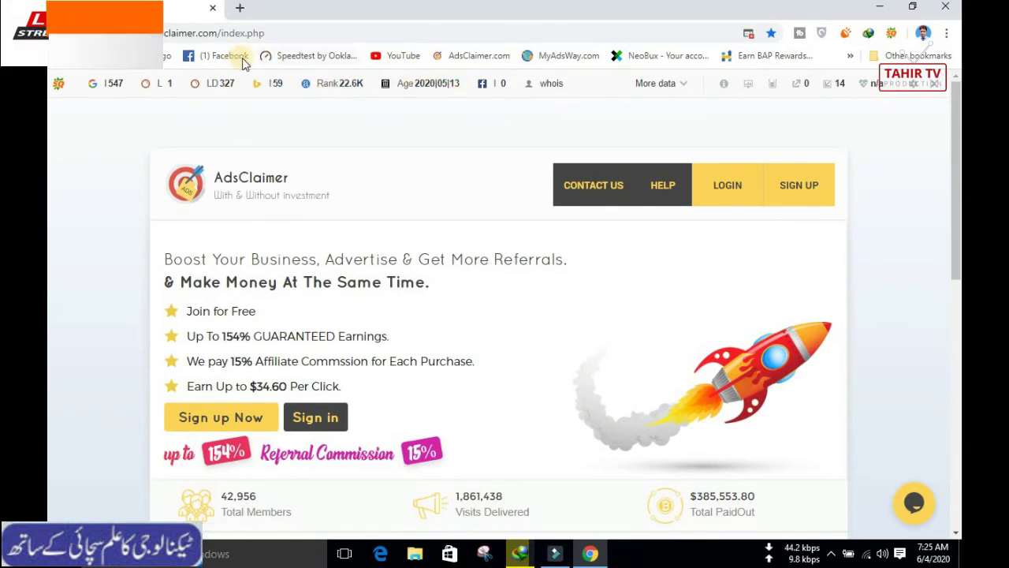
{"action": "left_click", "coordinate": [279, 58]}
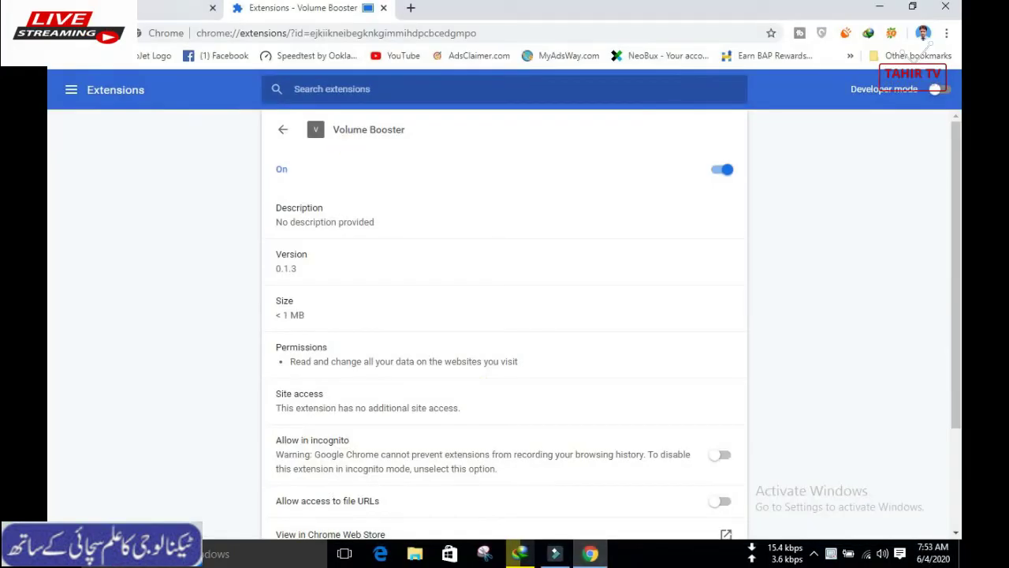
Play the YouTube video "Make Money Online on Youtube Without making Video in 2020" and try different loudness levels with Volume Booster
{"action": "left_click", "coordinate": [145, 7]}
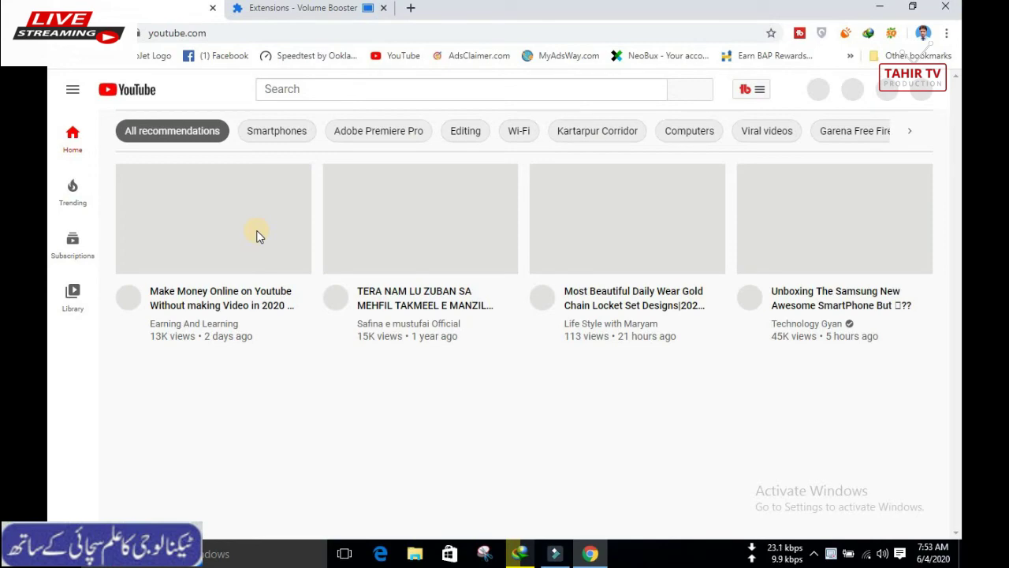
{"action": "left_click", "coordinate": [275, 241]}
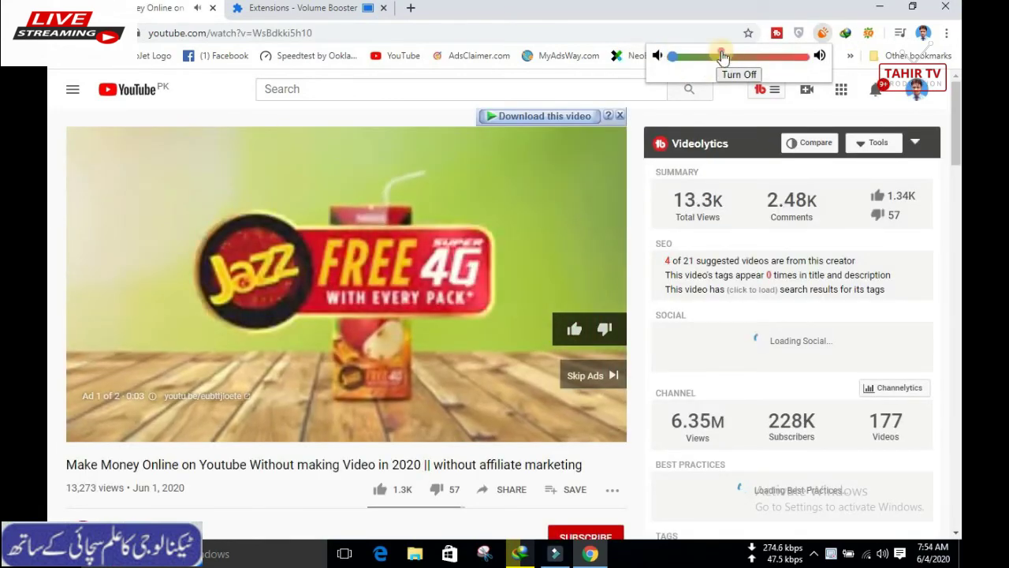
{"action": "left_click", "coordinate": [732, 56]}
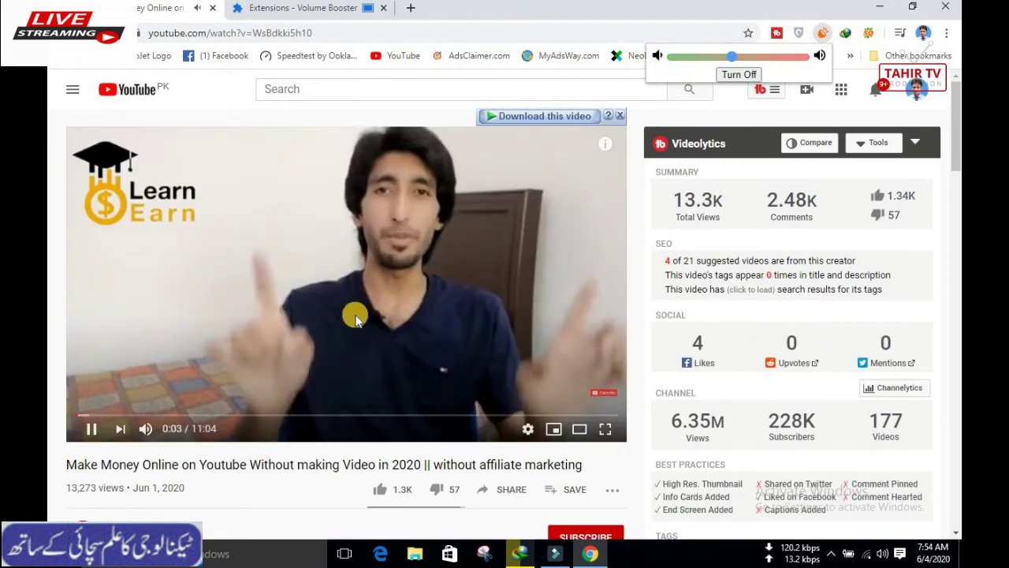
{"action": "left_click_drag", "start_coordinate": [695, 63], "coordinate": [800, 62]}
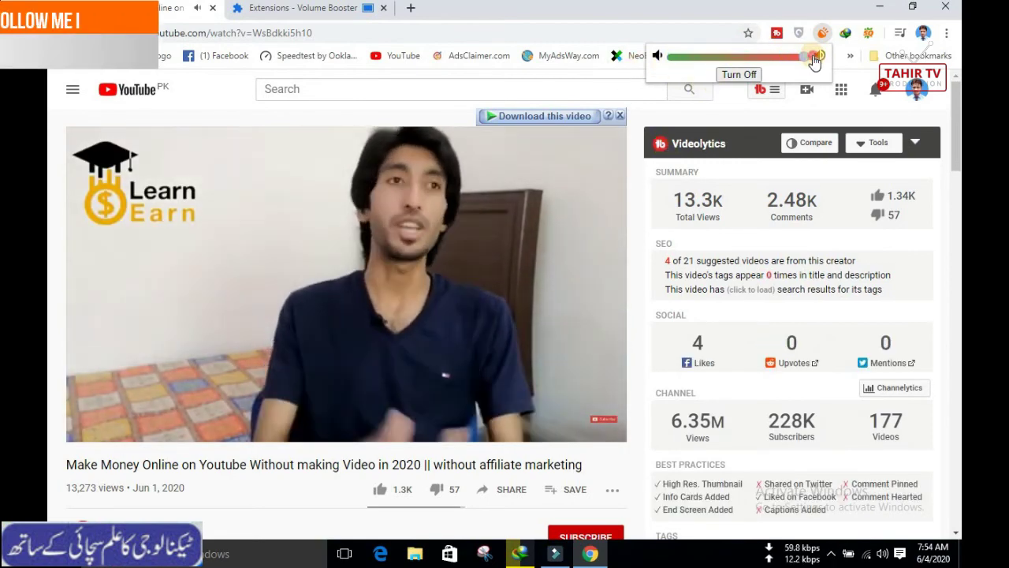
{"action": "left_click", "coordinate": [751, 59]}
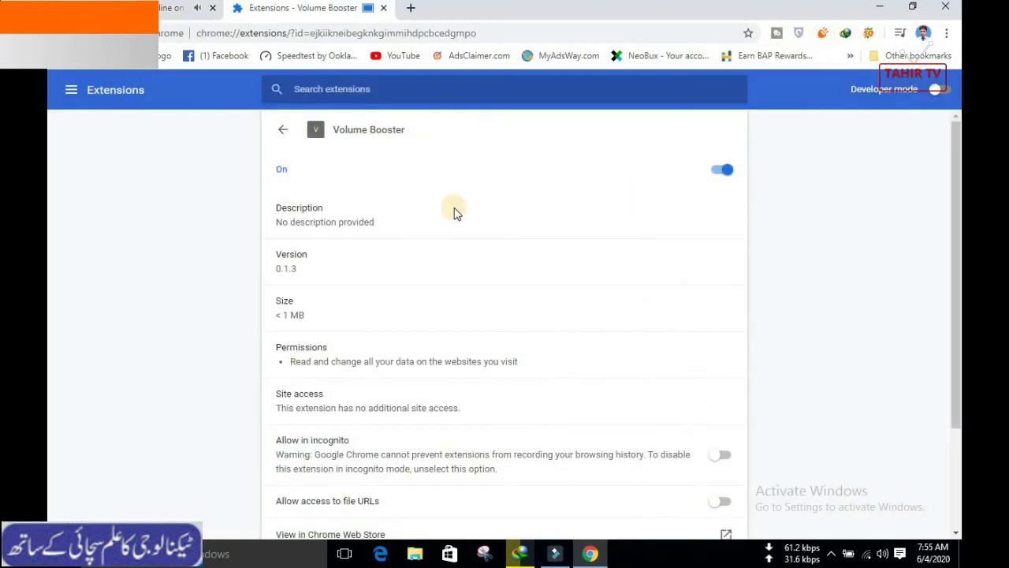
Enable Volume Booster after finding it by name among the installed extensions, and set its volume level to maximum
{"action": "left_click_drag", "start_coordinate": [317, 109], "coordinate": [290, 114]}
{"action": "key", "text": "ctrl+c"}
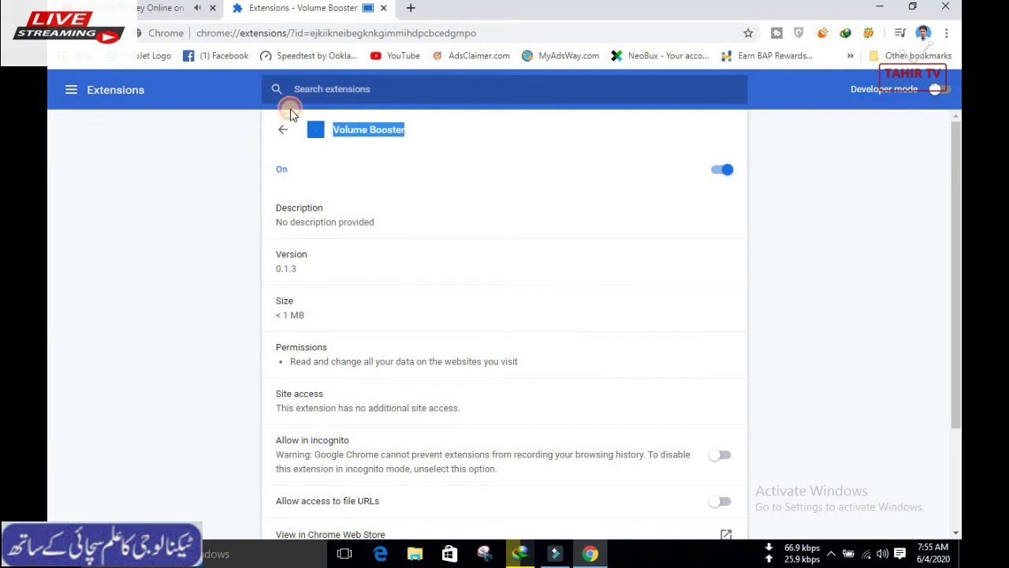
{"action": "left_click", "coordinate": [374, 127]}
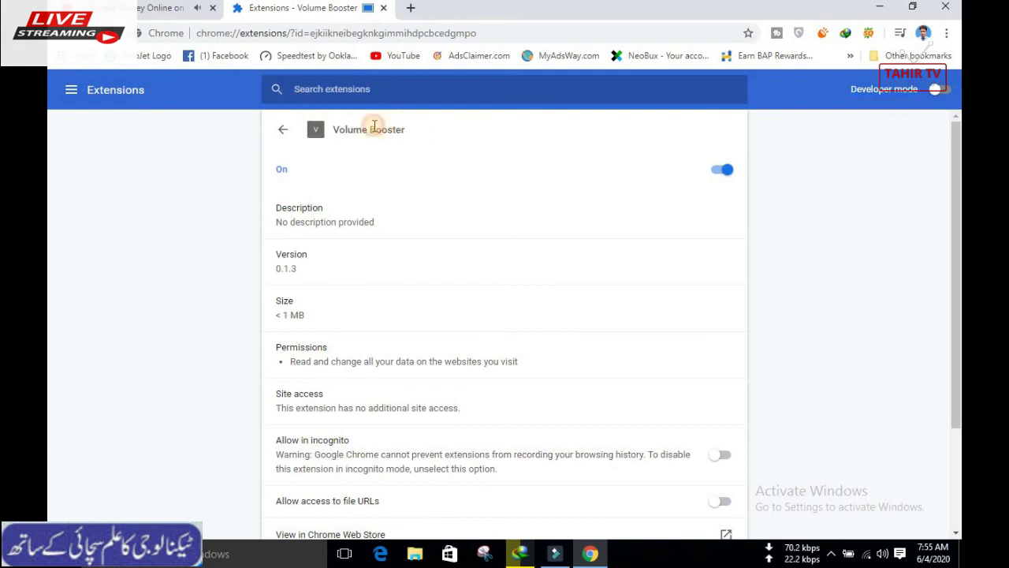
{"action": "left_click", "coordinate": [346, 95]}
{"action": "key", "text": "ctrl+v"}
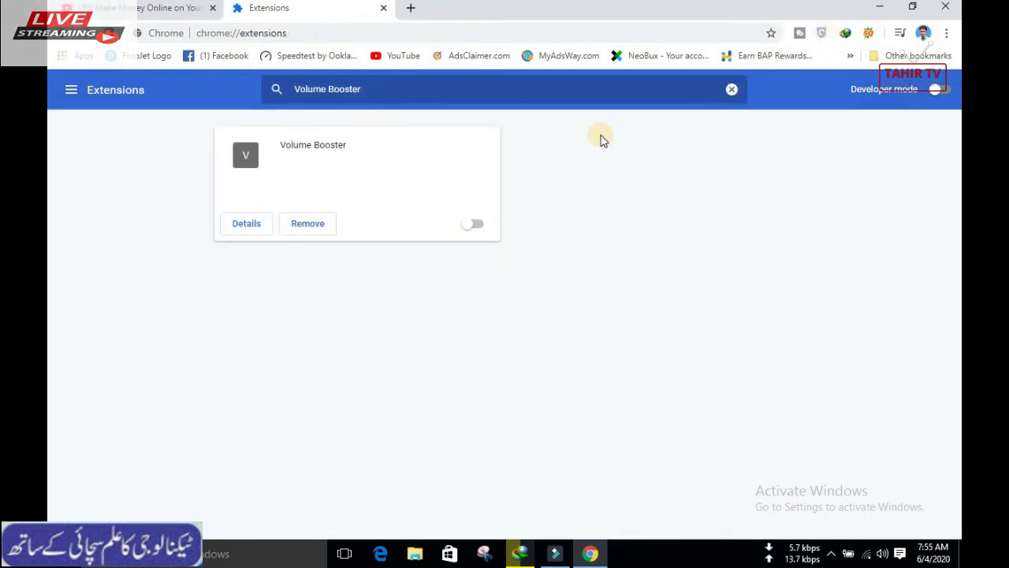
{"action": "left_click", "coordinate": [473, 225]}
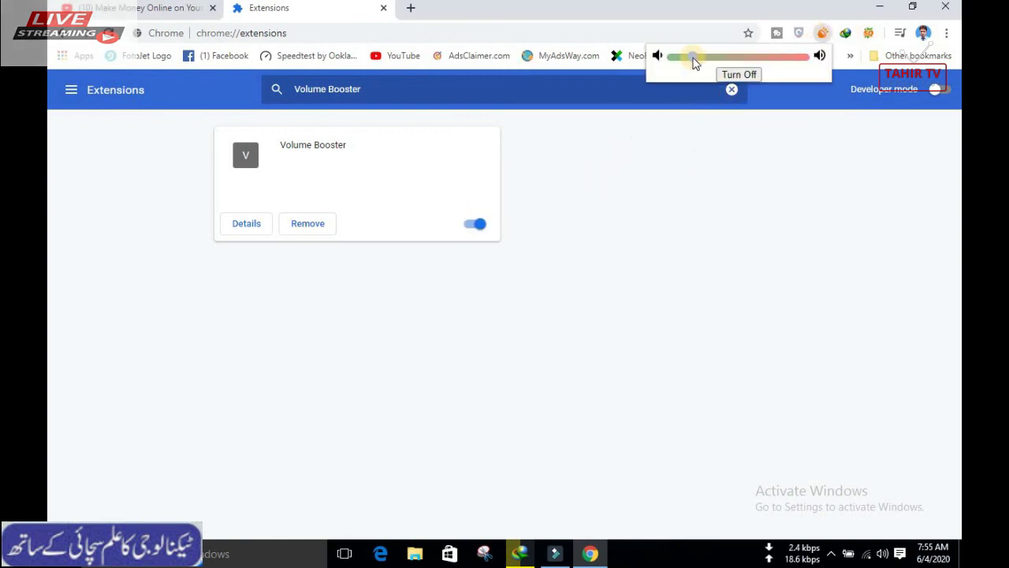
{"action": "left_click", "coordinate": [817, 56]}
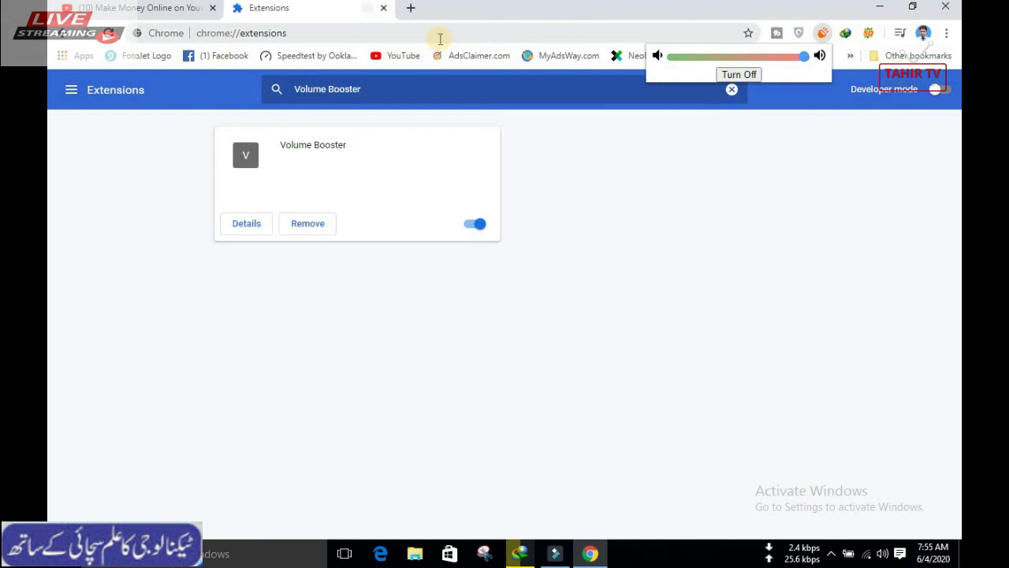
Resume the paused YouTube video and open the Volume Booster control for it
{"action": "left_click", "coordinate": [167, 16]}
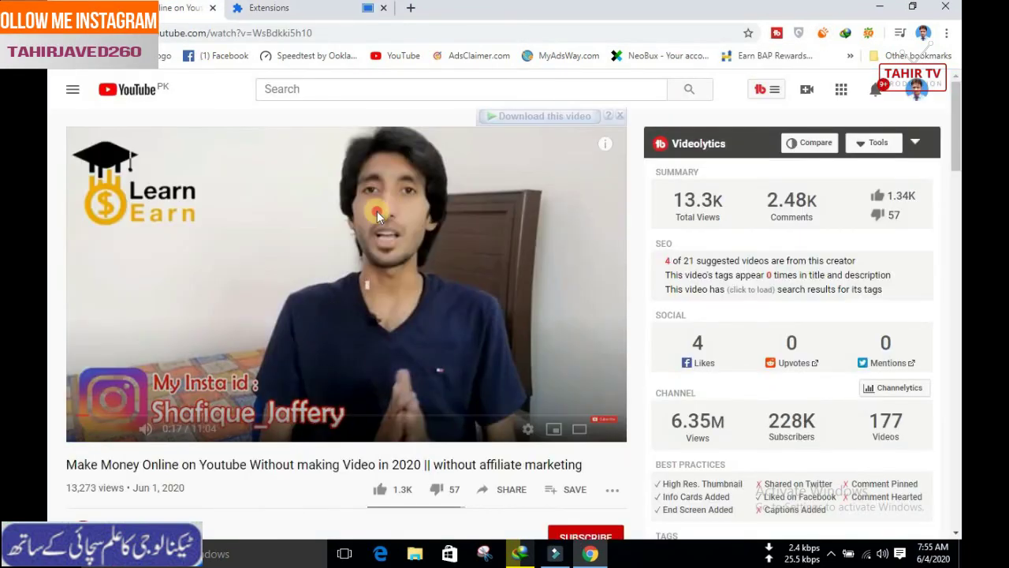
{"action": "left_click", "coordinate": [377, 210]}
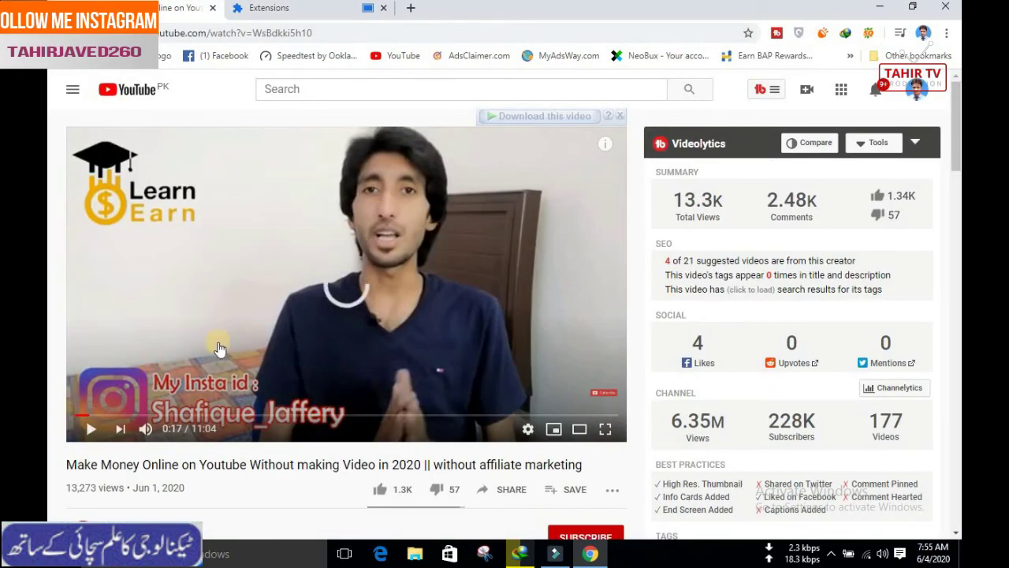
{"action": "left_click", "coordinate": [334, 285]}
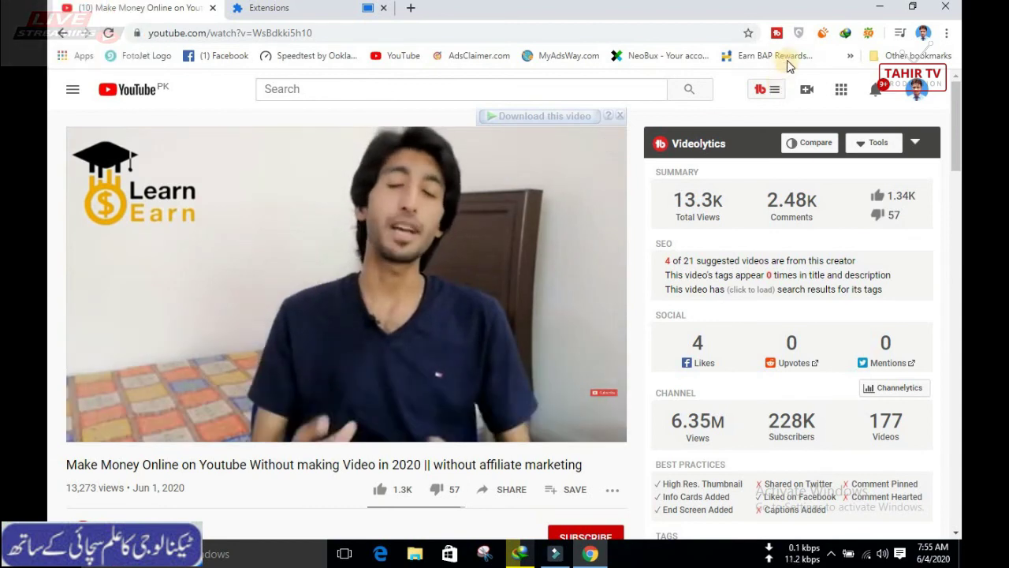
{"action": "left_click", "coordinate": [824, 33]}
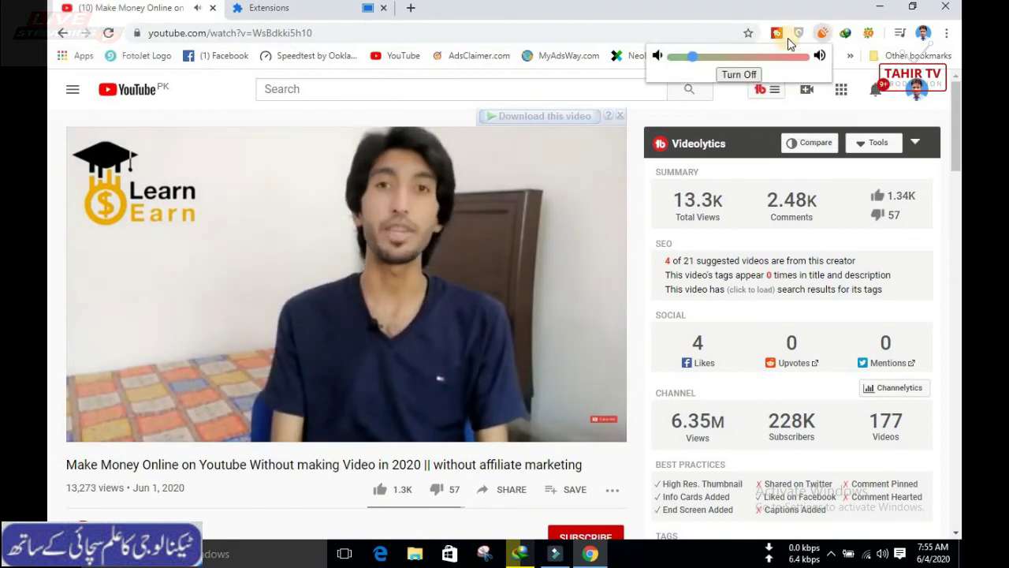